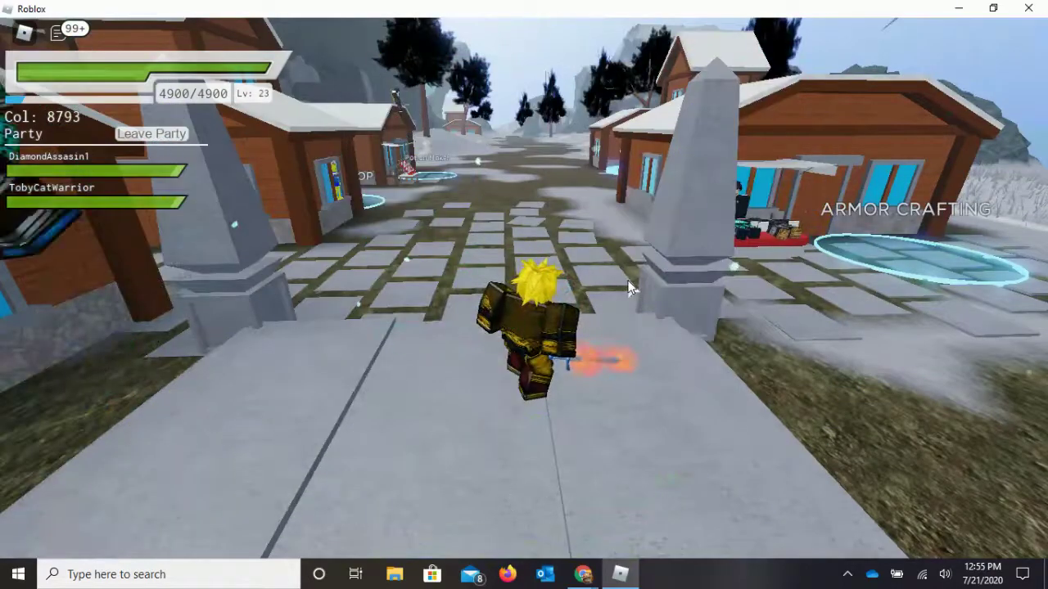
Walk over to the party members and equip the red glowing sword.
{"action": "key", "text": "Left"}
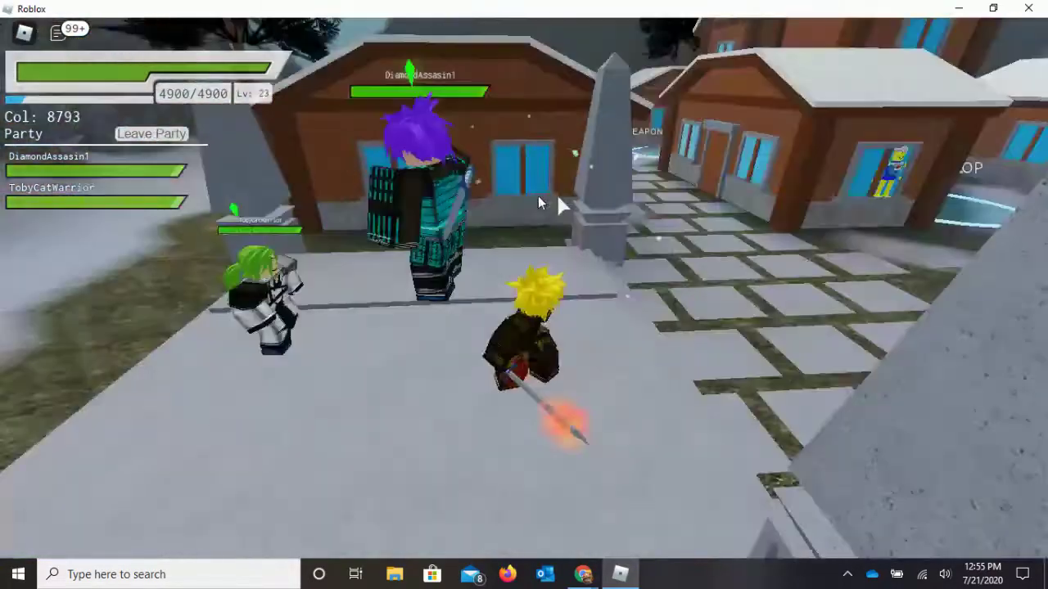
{"action": "key", "text": "shift"}
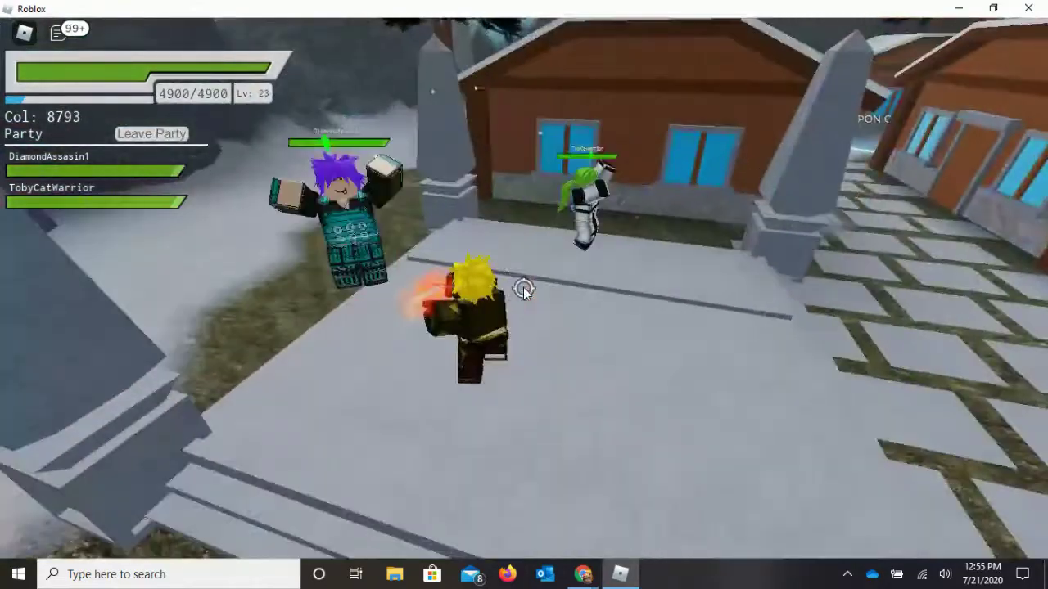
{"action": "key", "text": "1"}
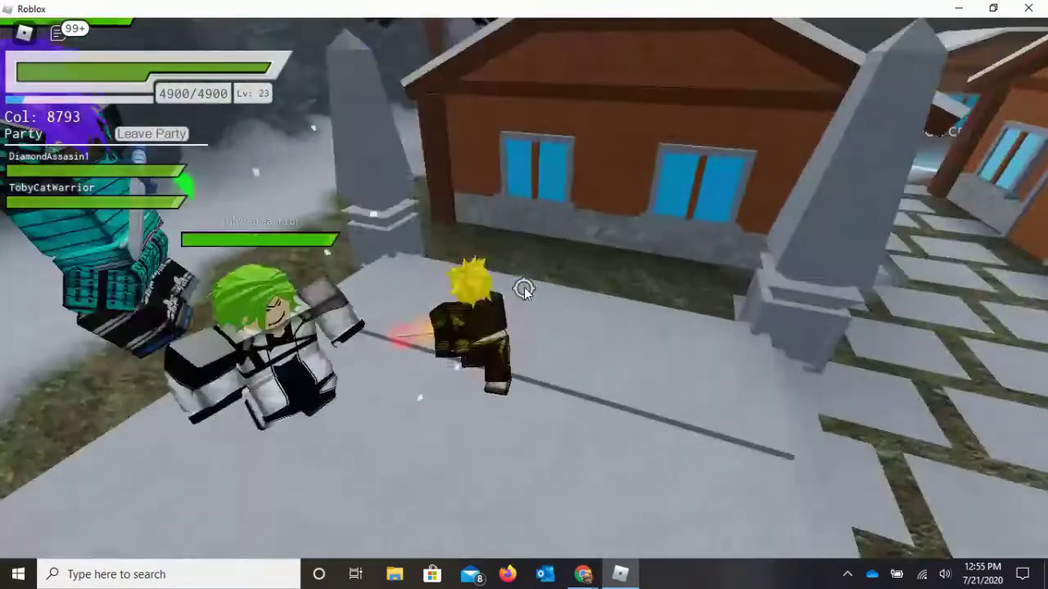
Walk across the platform and circle the village plaza past the armor shop.
{"action": "key", "text": "w"}
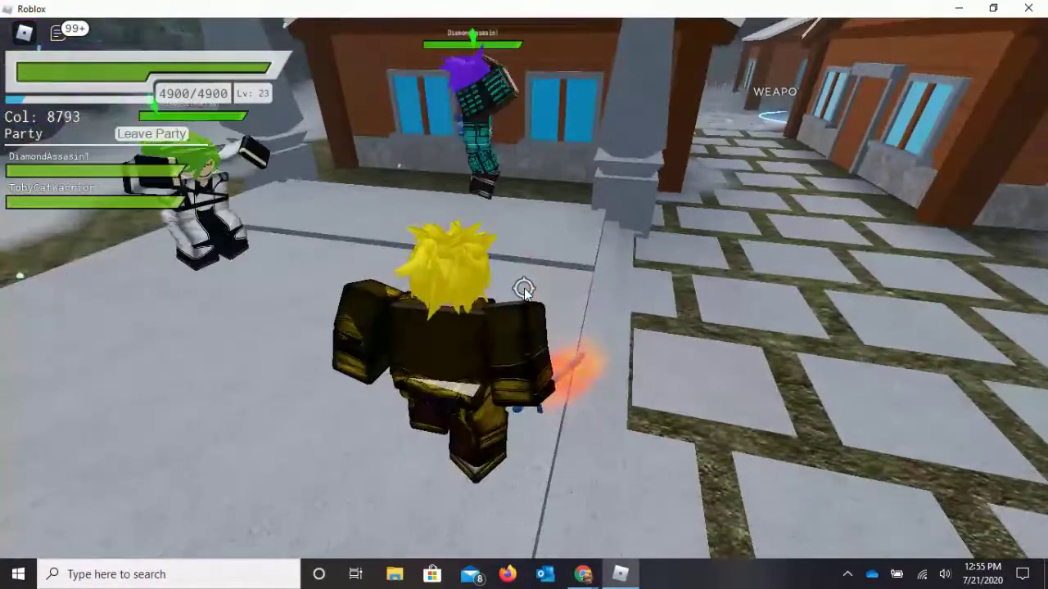
{"action": "scroll", "coordinate": [524, 291], "scroll_direction": "down", "scroll_amount": 3}
{"action": "key", "text": "w"}
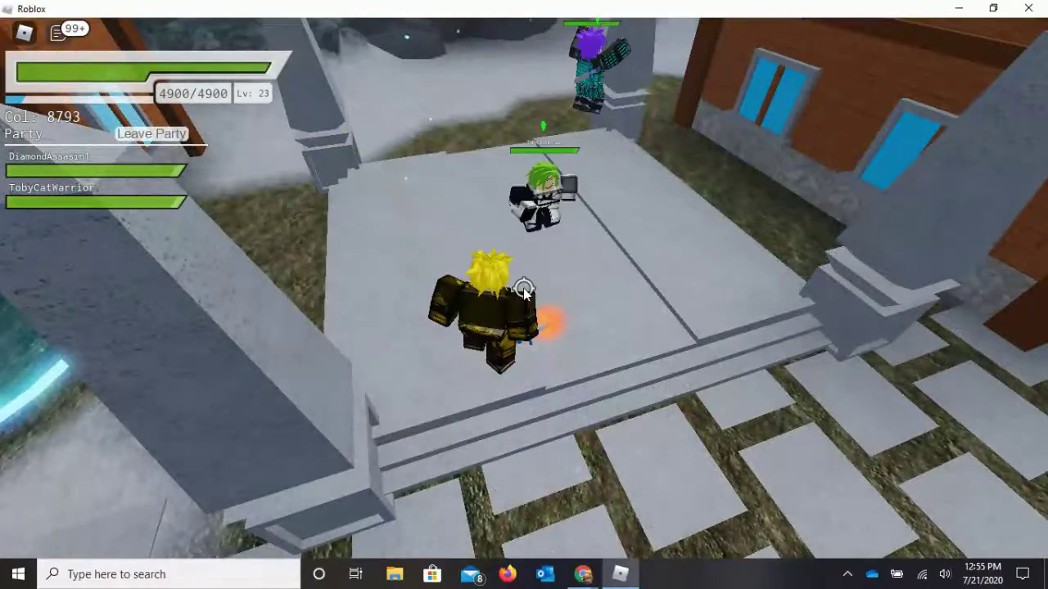
{"action": "key", "text": "w"}
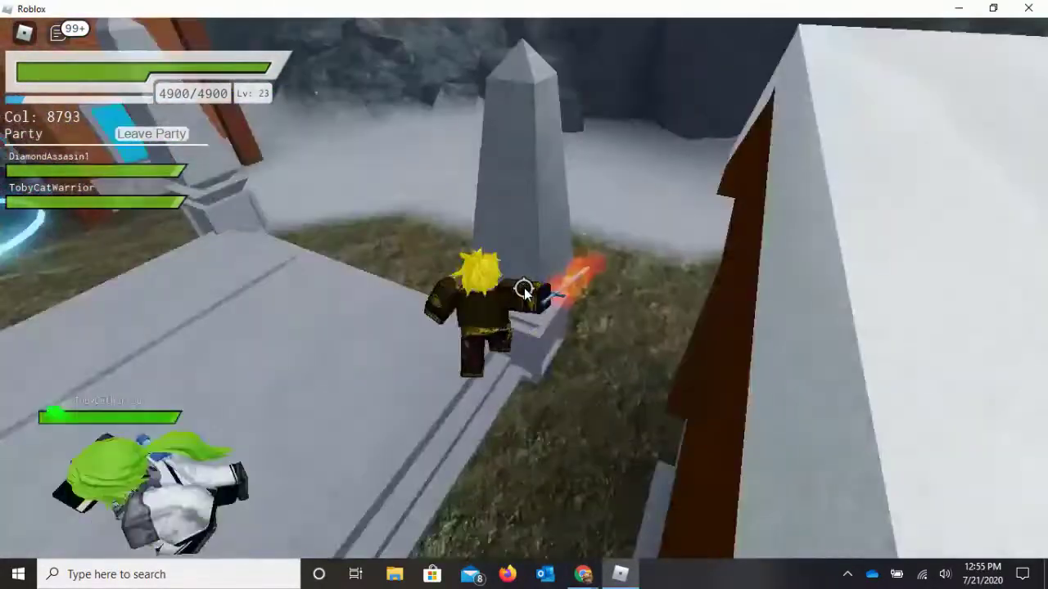
{"action": "key", "text": "w"}
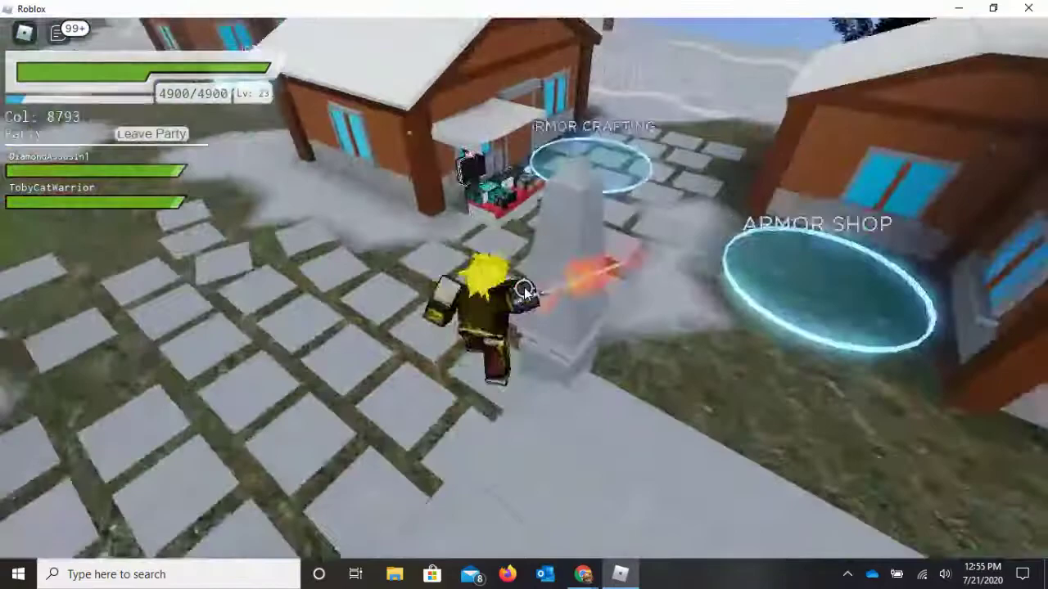
{"action": "key", "text": "w"}
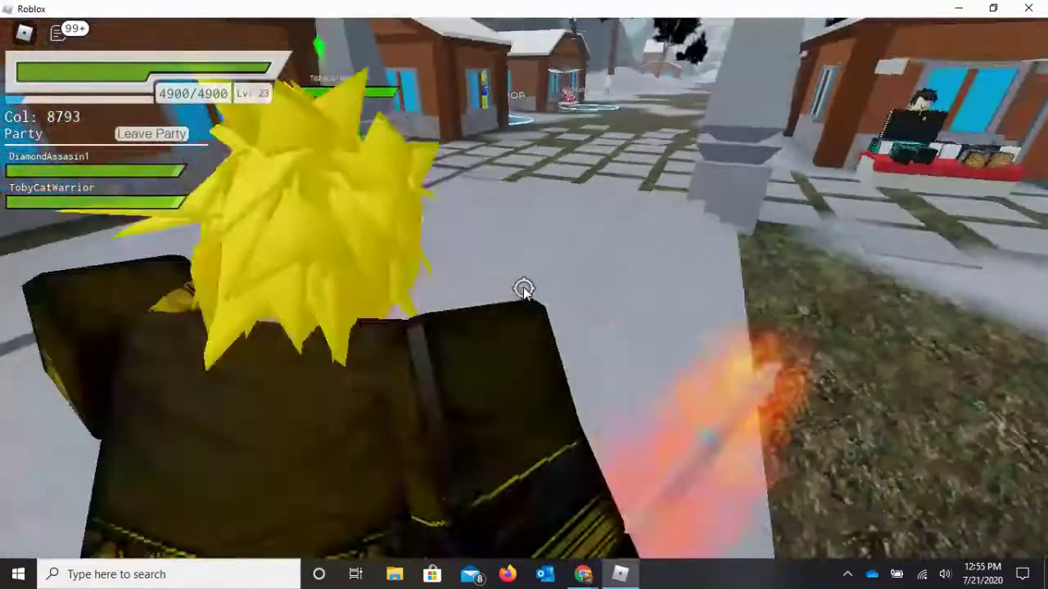
{"action": "key", "text": "w"}
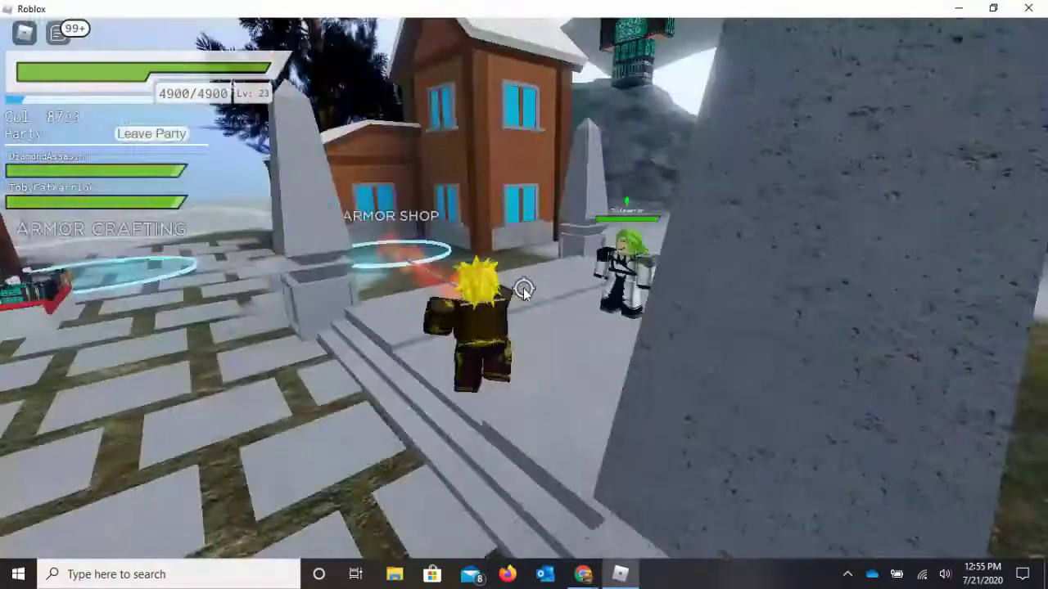
{"action": "key", "text": "w"}
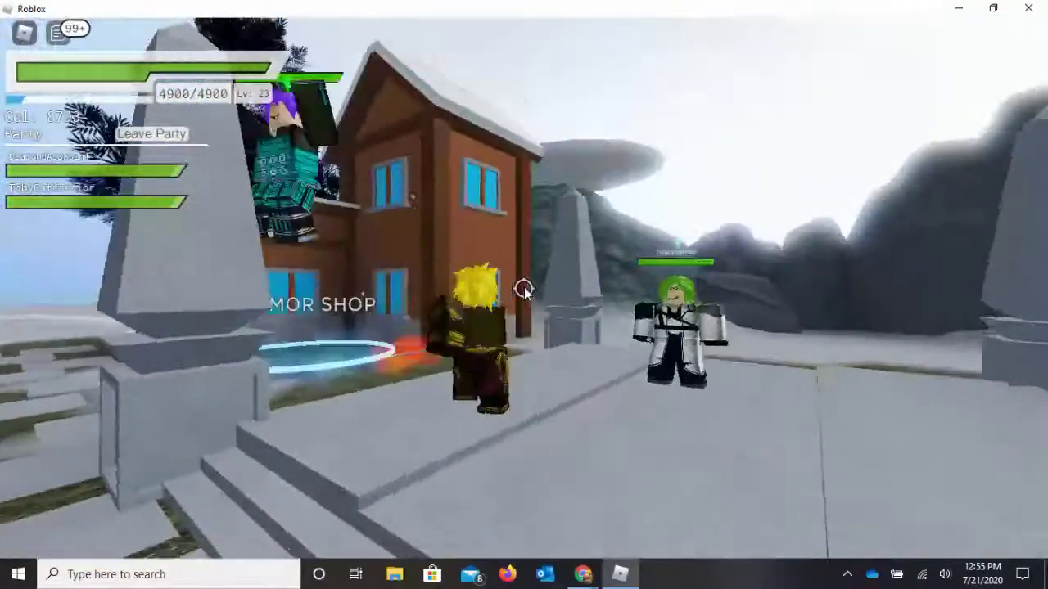
{"action": "key", "text": "w"}
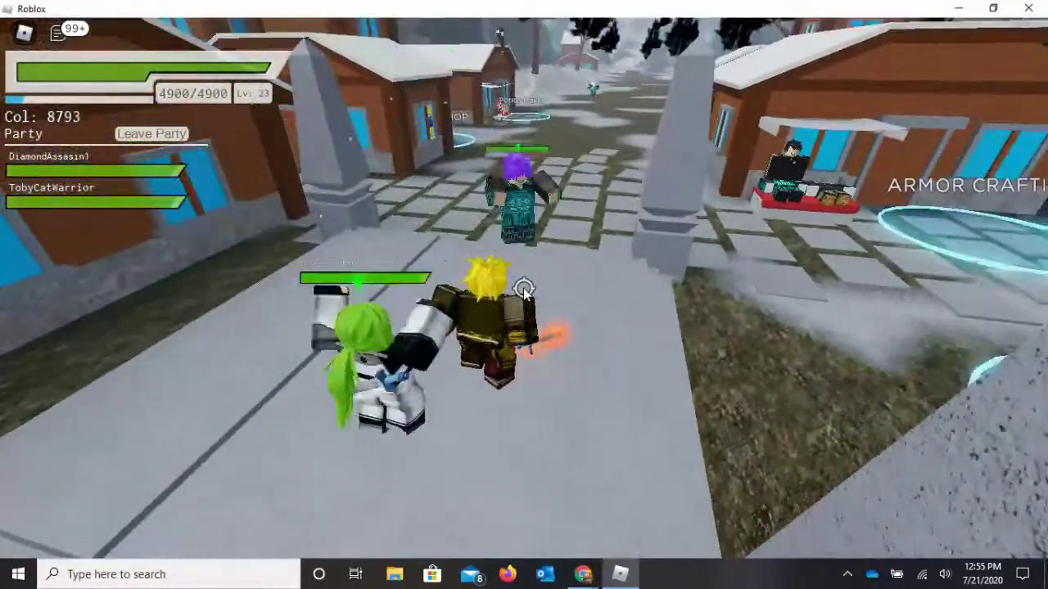
Advance up the stone walkway toward the armor shop alongside the party.
{"action": "key", "text": "w"}
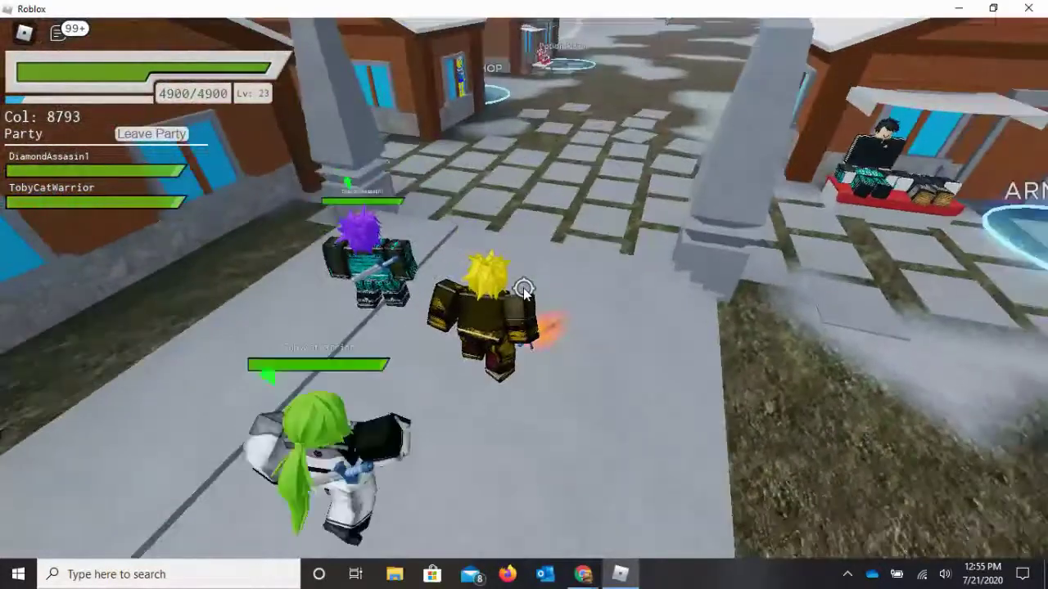
{"action": "key", "text": "w"}
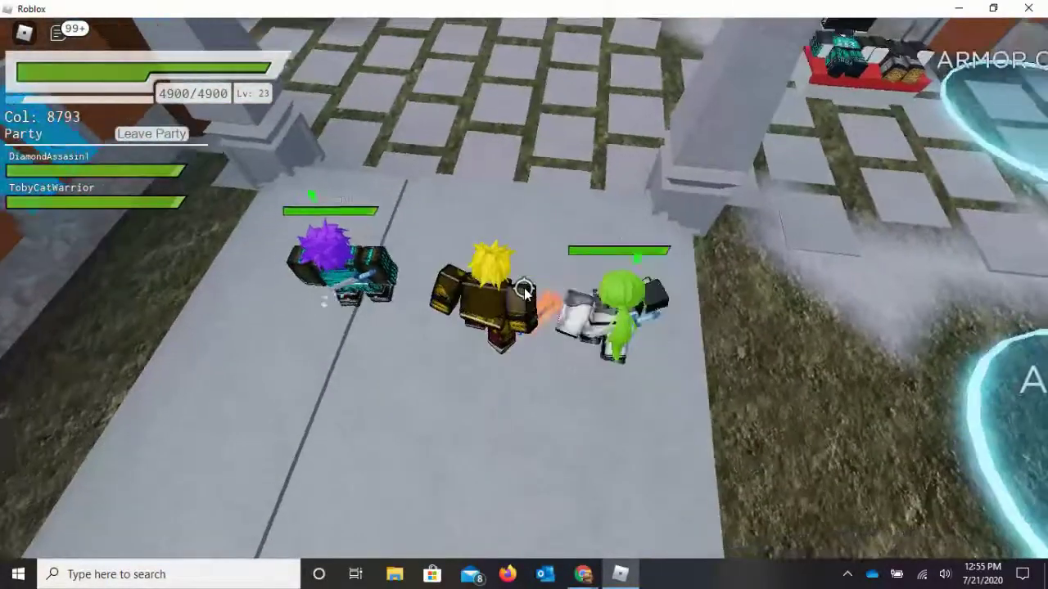
{"action": "key", "text": "w"}
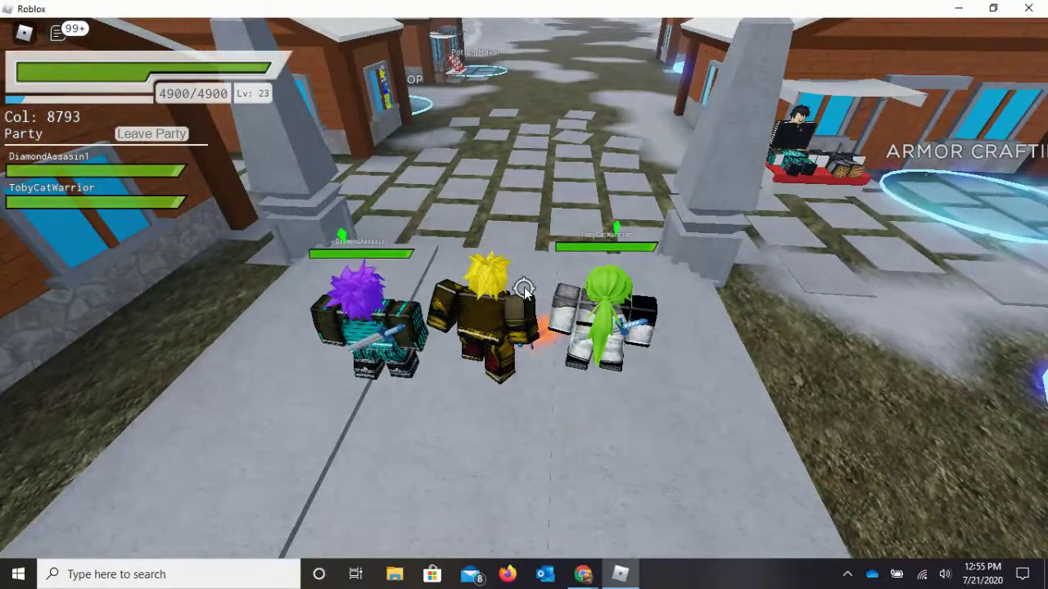
{"action": "scroll", "coordinate": [524, 292], "scroll_direction": "down", "scroll_amount": 3}
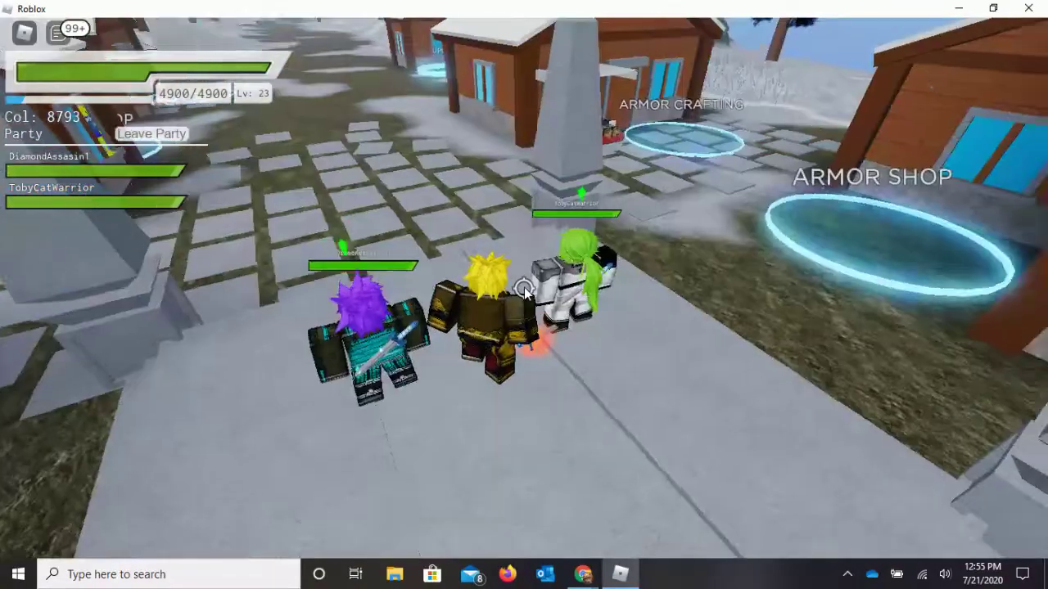
{"action": "scroll", "coordinate": [524, 292], "scroll_direction": "up", "scroll_amount": 3}
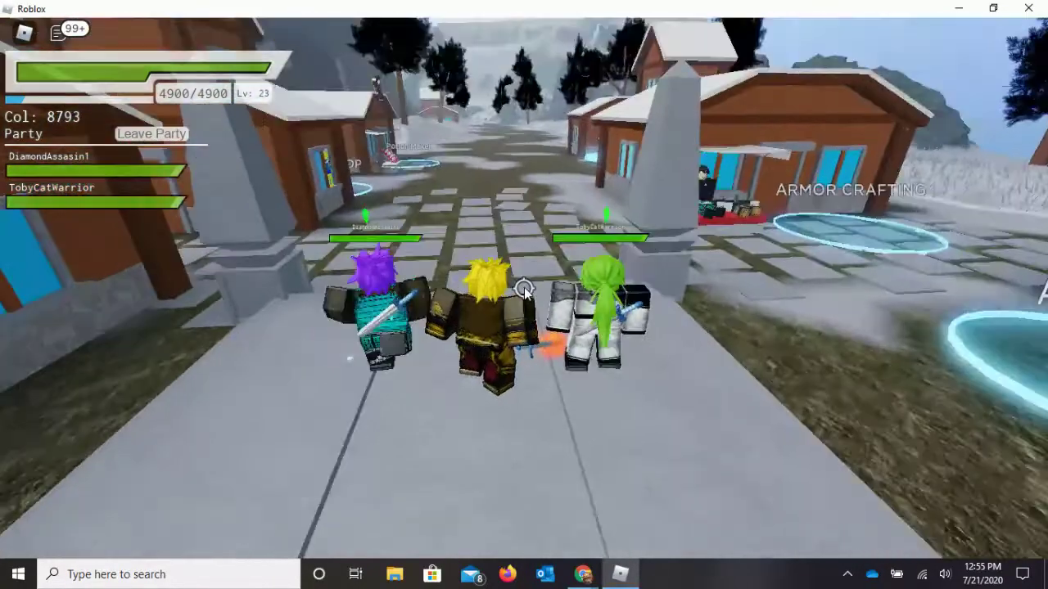
Run the party past the pillars and Potion Shop onto the snowy path.
{"action": "key", "text": "w"}
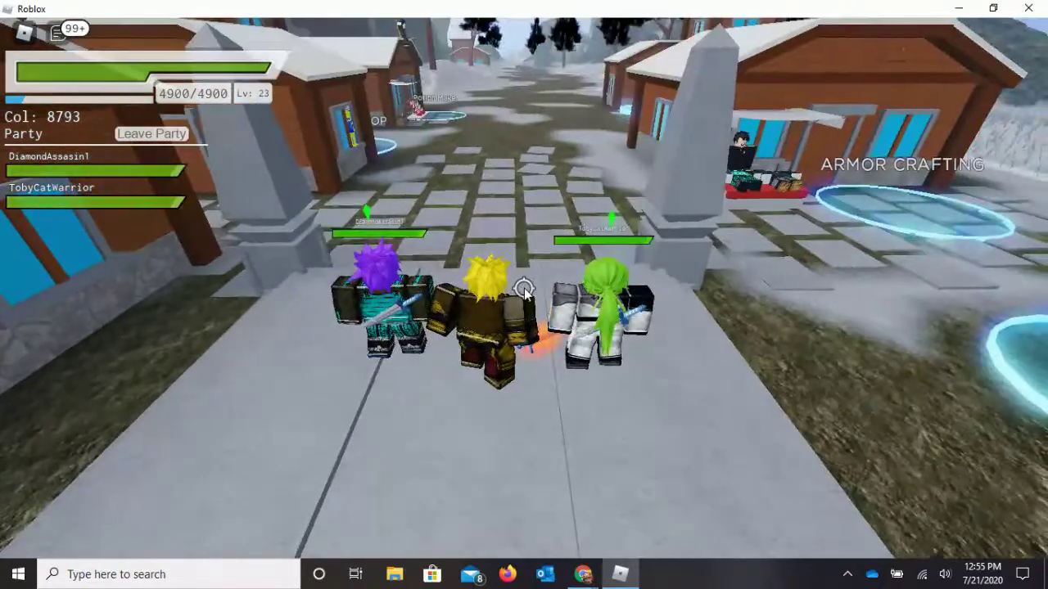
{"action": "key", "text": "w"}
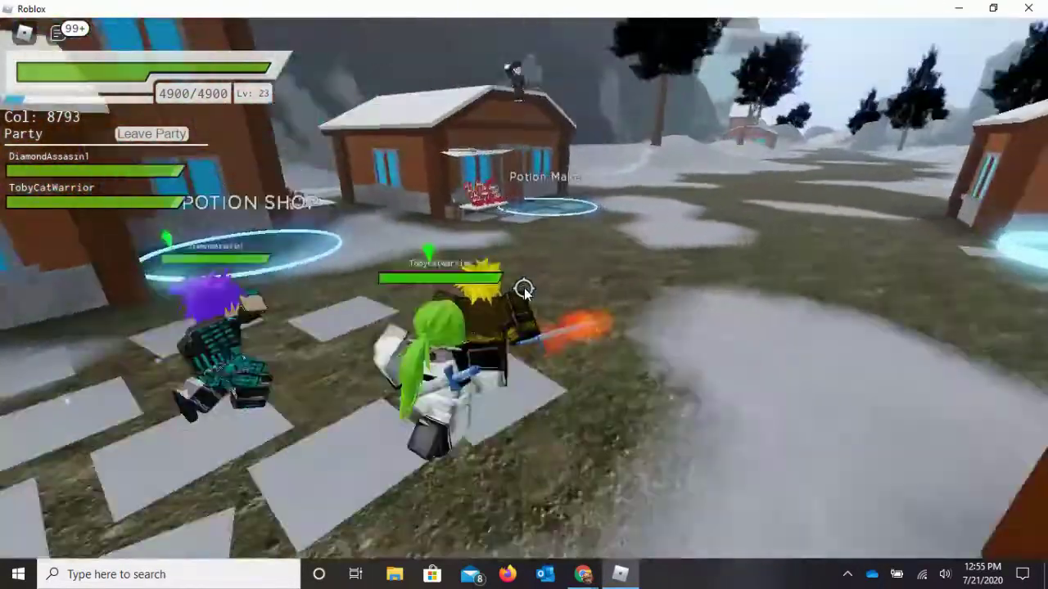
{"action": "key", "text": "w"}
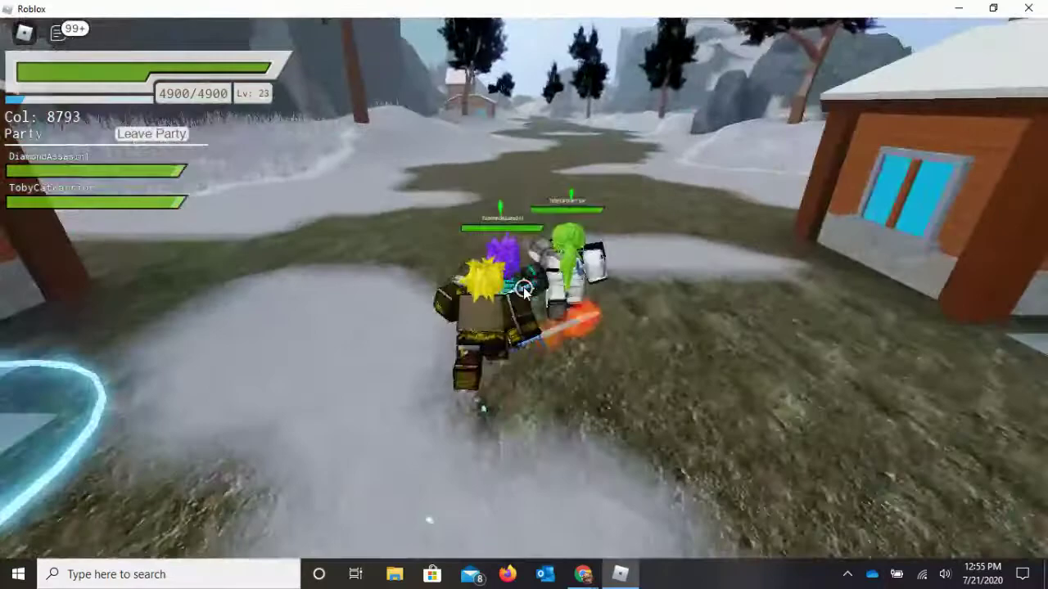
{"action": "key", "text": "w"}
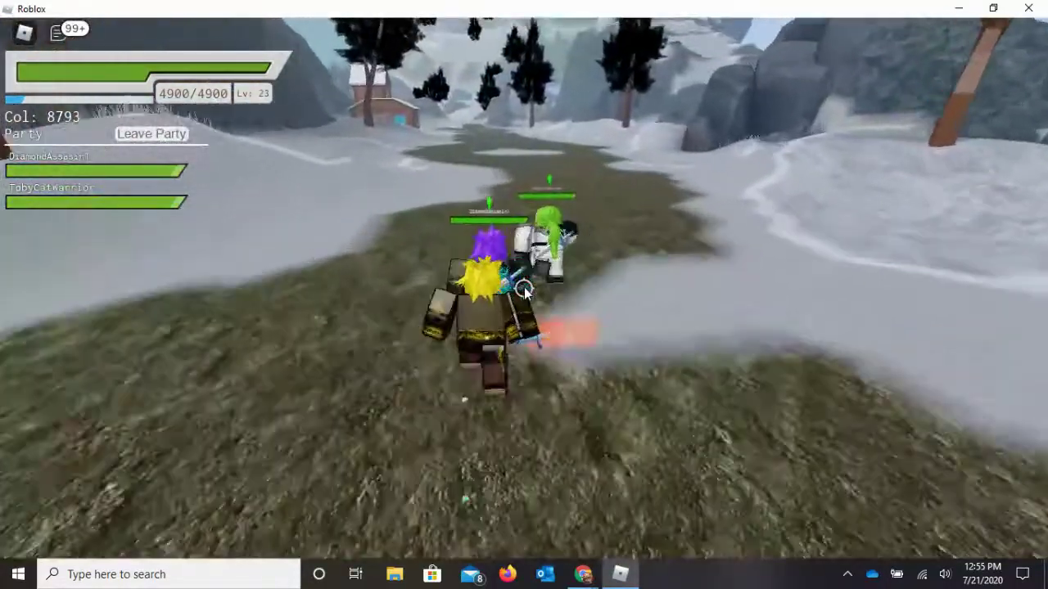
{"action": "key", "text": "w"}
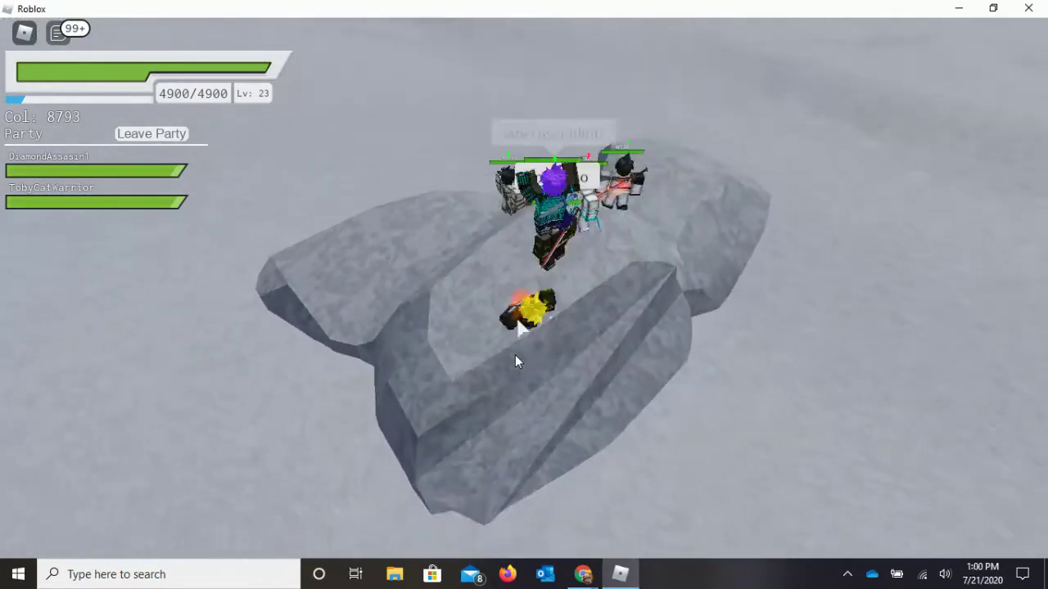
{"action": "scroll", "coordinate": [515, 362], "scroll_direction": "up", "scroll_amount": 3}
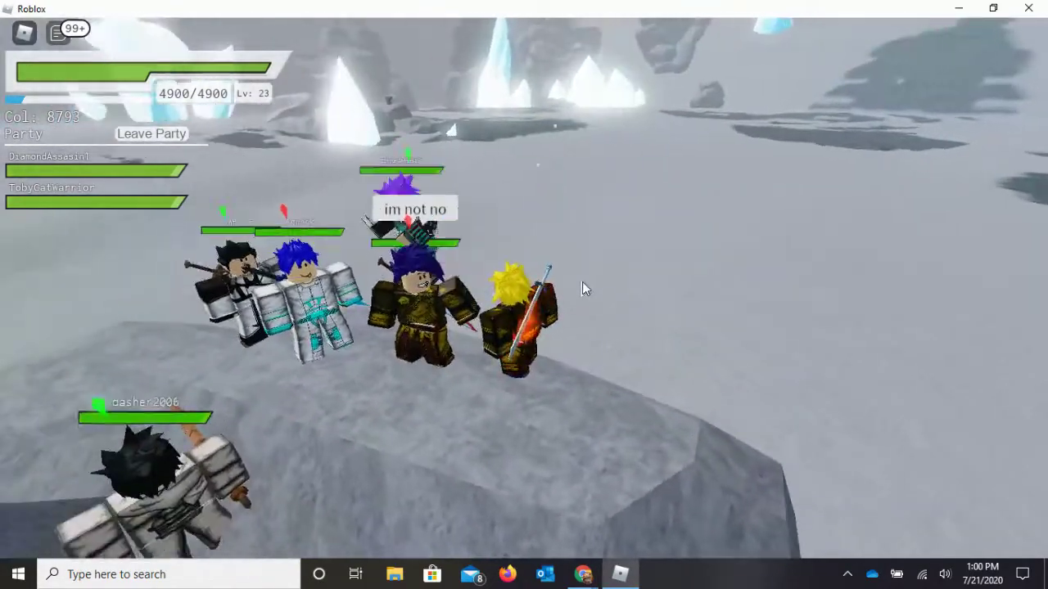
Select a player on the rock ledge to bring up interaction options.
{"action": "left_click", "coordinate": [520, 303]}
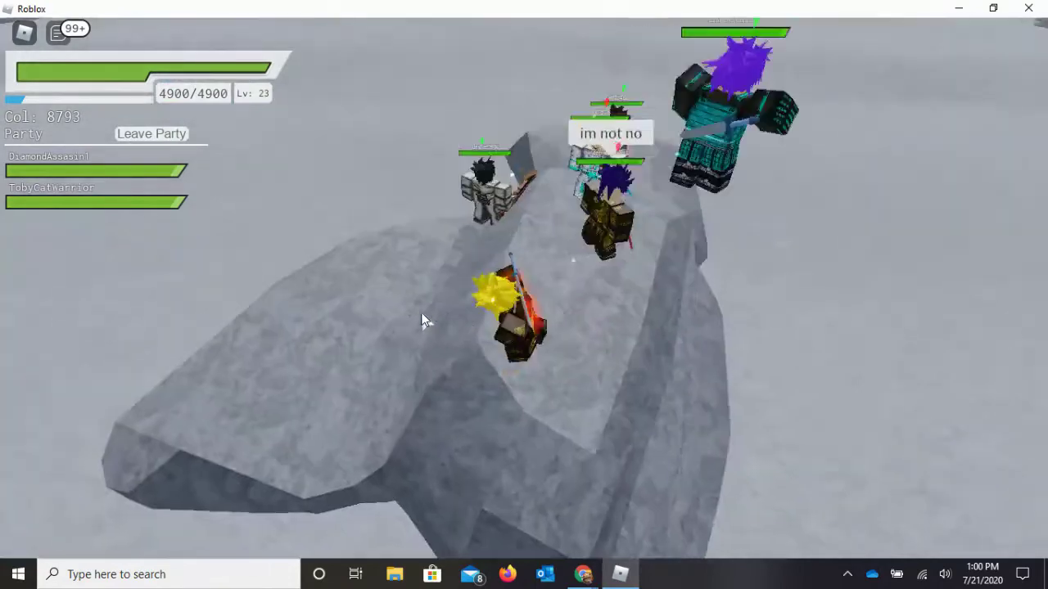
{"action": "scroll", "coordinate": [422, 313], "scroll_direction": "down", "scroll_amount": 3}
{"action": "scroll", "coordinate": [422, 313], "scroll_direction": "up", "scroll_amount": 4}
{"action": "scroll", "coordinate": [421, 313], "scroll_direction": "up", "scroll_amount": 1}
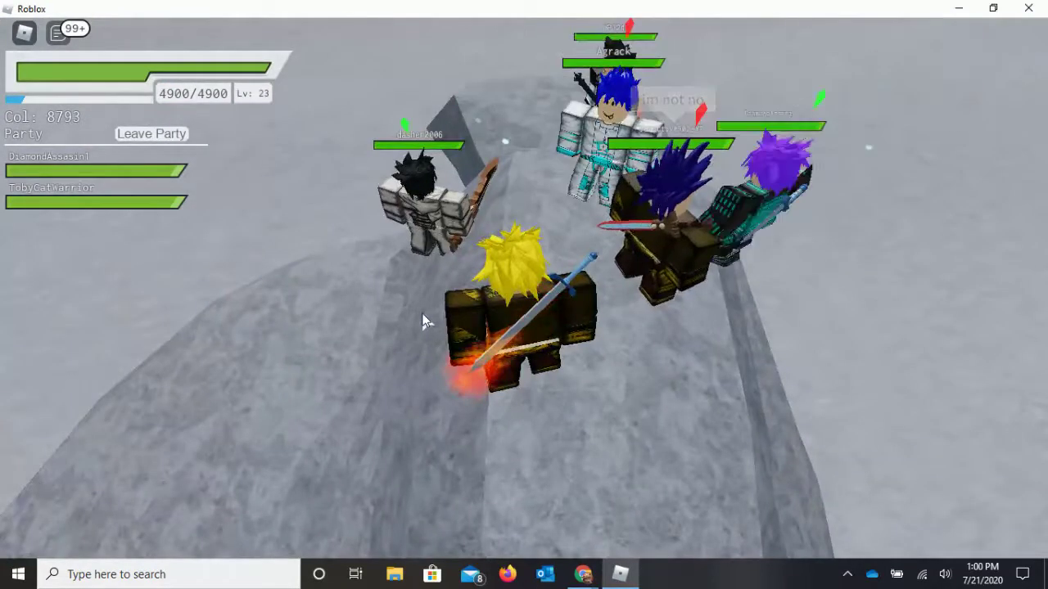
{"action": "scroll", "coordinate": [422, 312], "scroll_direction": "up", "scroll_amount": 2}
{"action": "scroll", "coordinate": [421, 313], "scroll_direction": "down", "scroll_amount": 5}
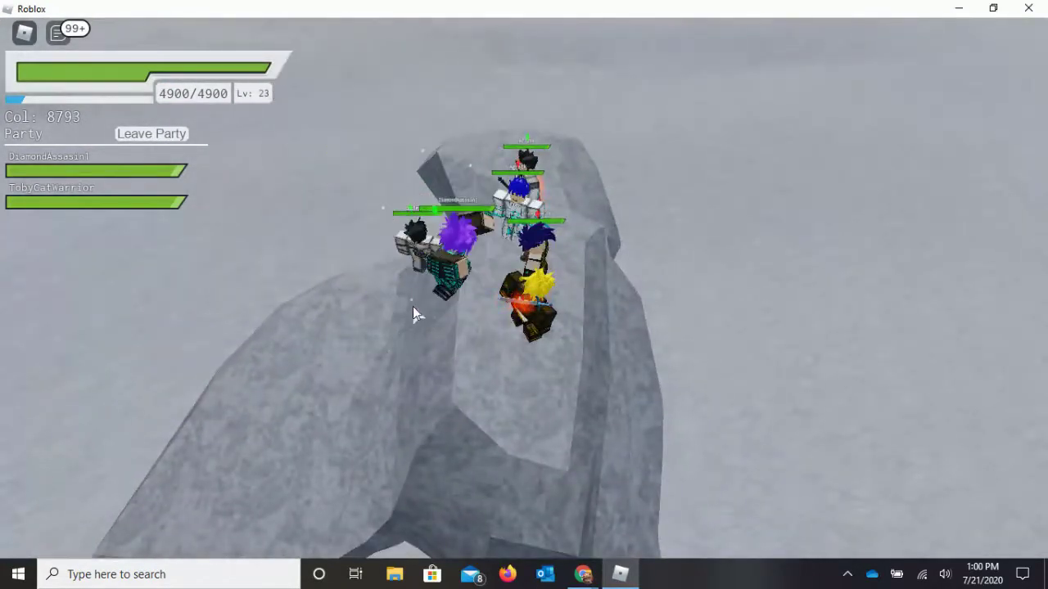
{"action": "scroll", "coordinate": [413, 306], "scroll_direction": "up", "scroll_amount": 3}
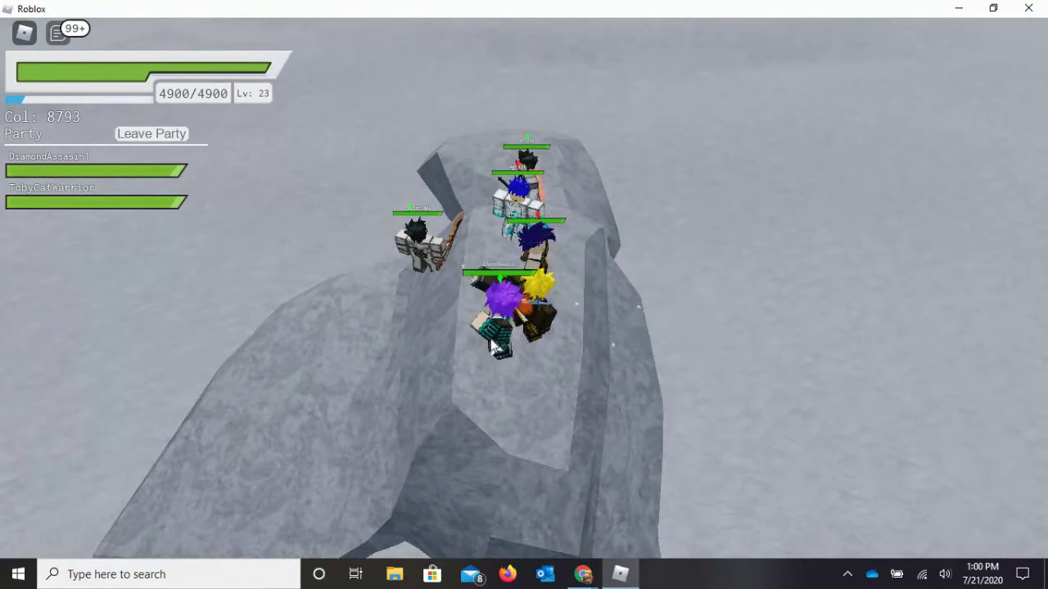
{"action": "scroll", "coordinate": [494, 361], "scroll_direction": "up", "scroll_amount": 3}
{"action": "scroll", "coordinate": [494, 361], "scroll_direction": "up", "scroll_amount": 3}
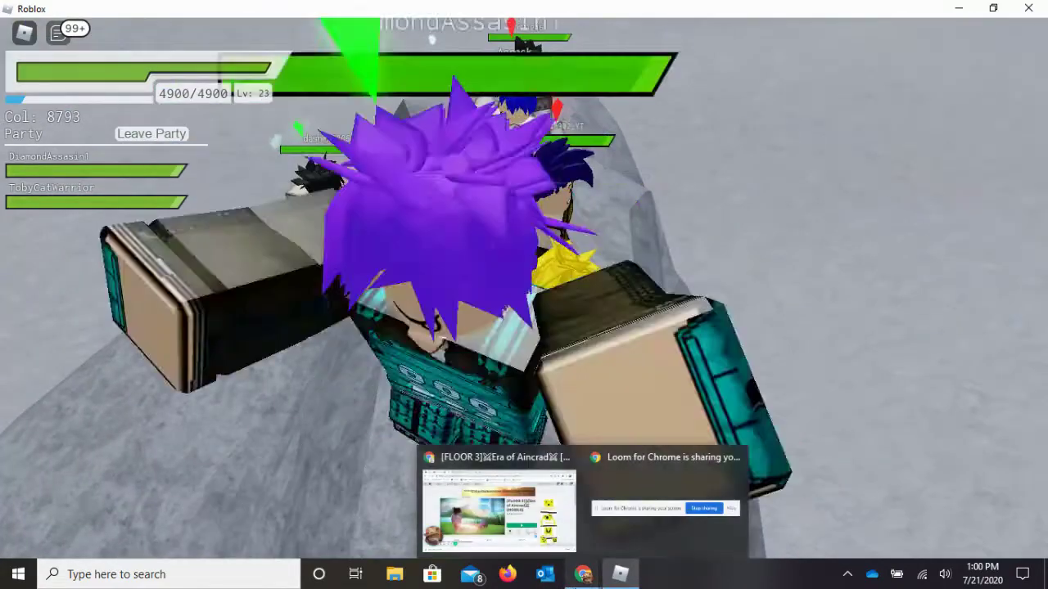
Switch to Chrome's "[FLOOR 3] Era of Aincrad [MOBILE]" page from the taskbar thumbnail.
{"action": "left_click", "coordinate": [489, 507]}
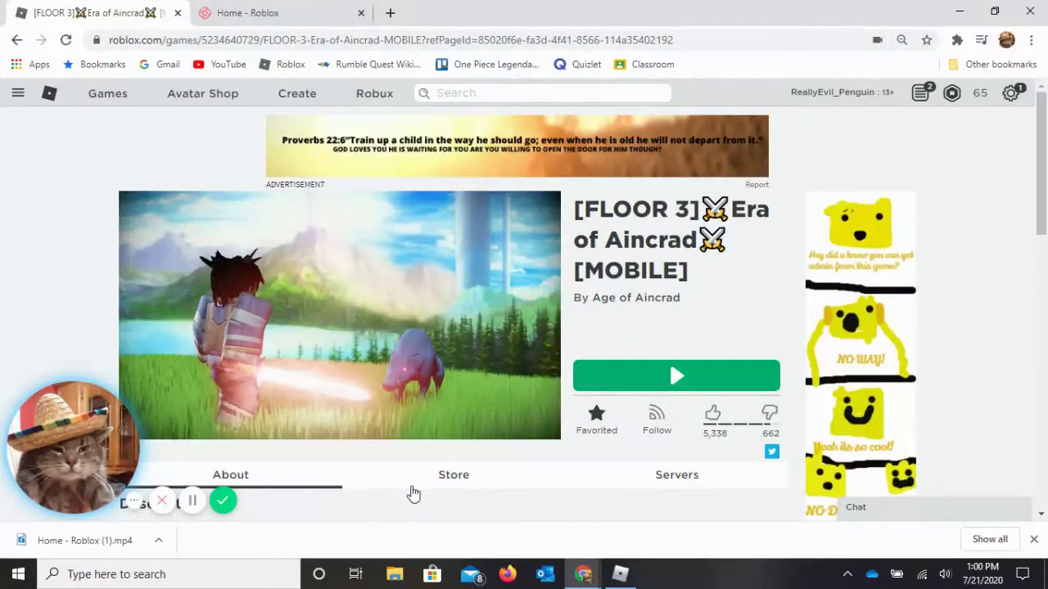